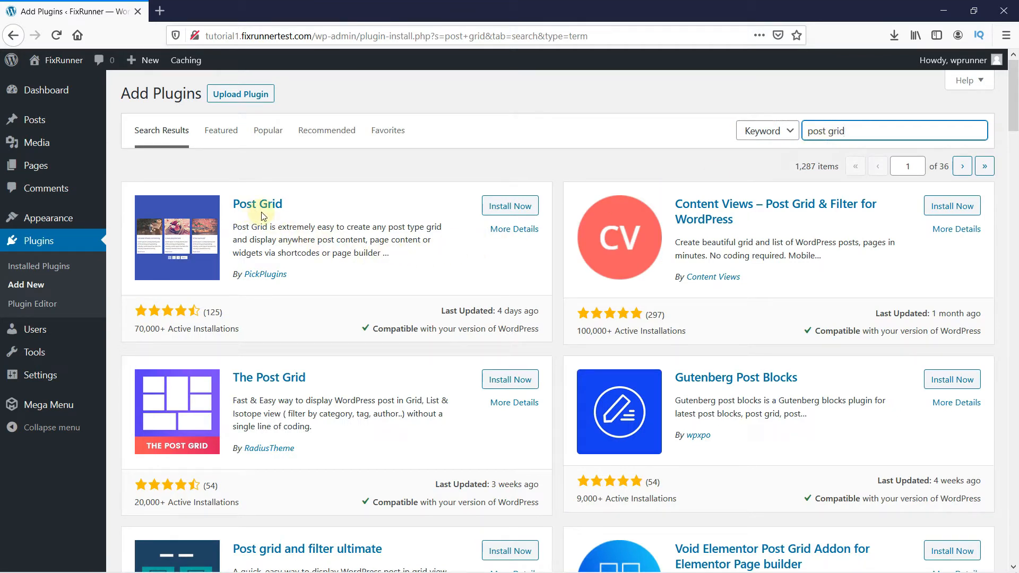
# - Install the Post Grid plugin by PickPlugins and activate it
pyautogui.click(491, 210)
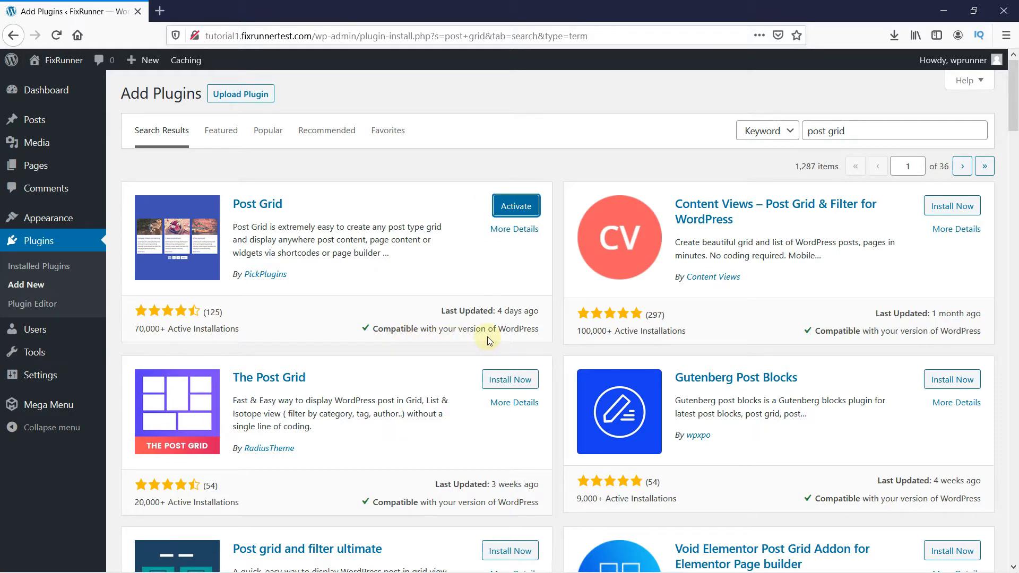
pyautogui.click(515, 212)
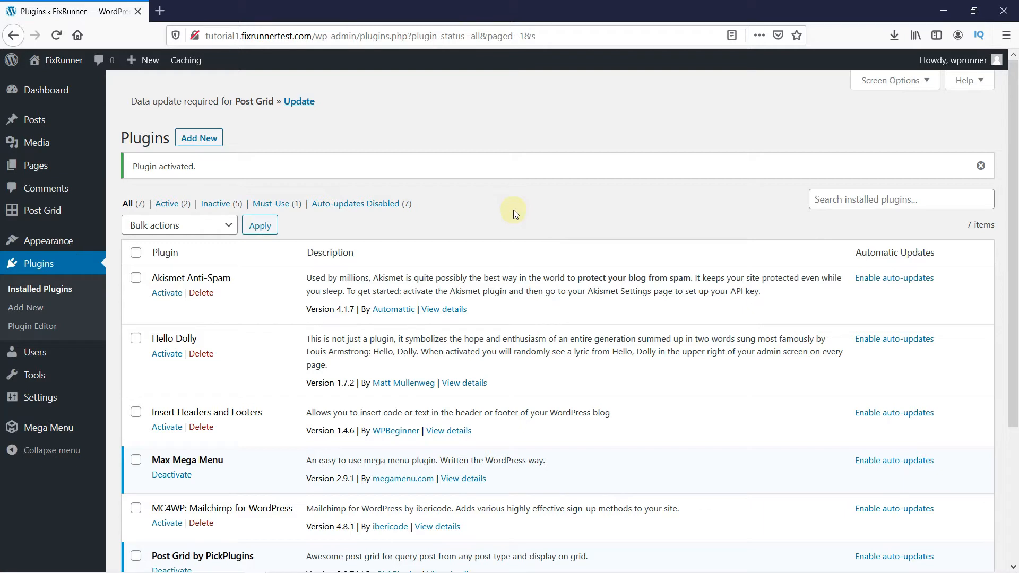
# - Create a new post grid with the title Portfolio
pyautogui.moveTo(67, 212)
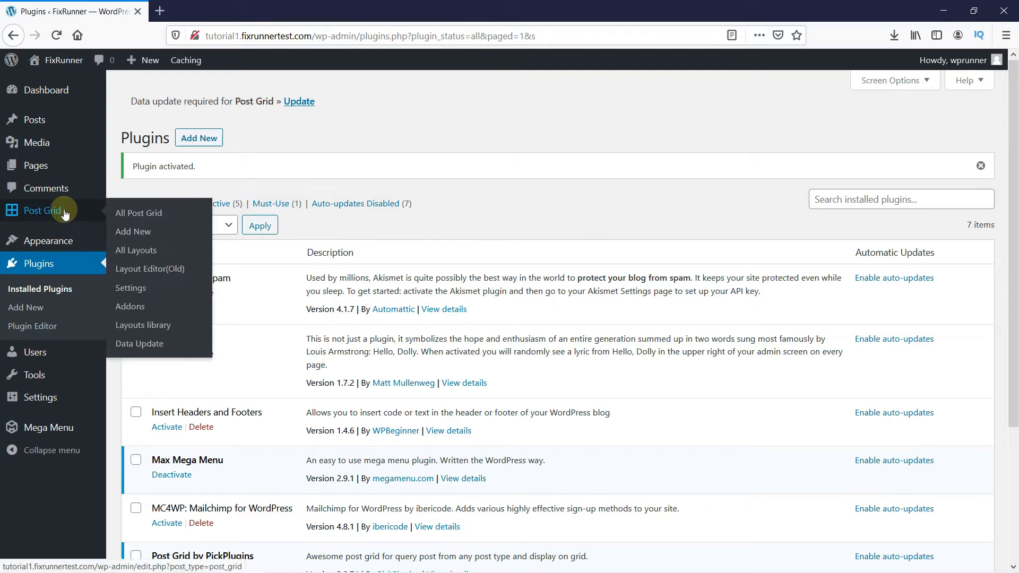
pyautogui.click(124, 234)
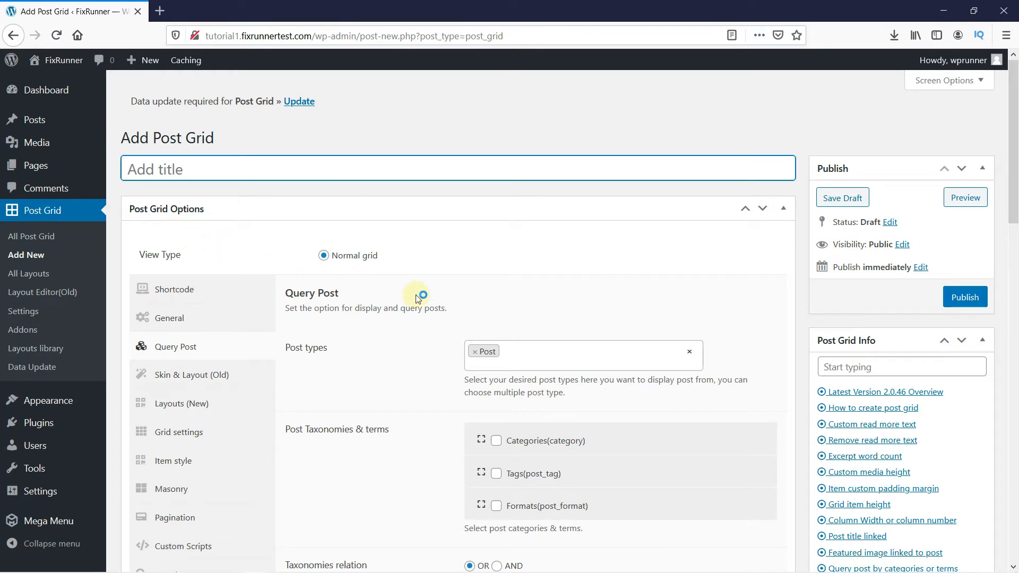
pyautogui.click(269, 170)
pyautogui.write('Por')
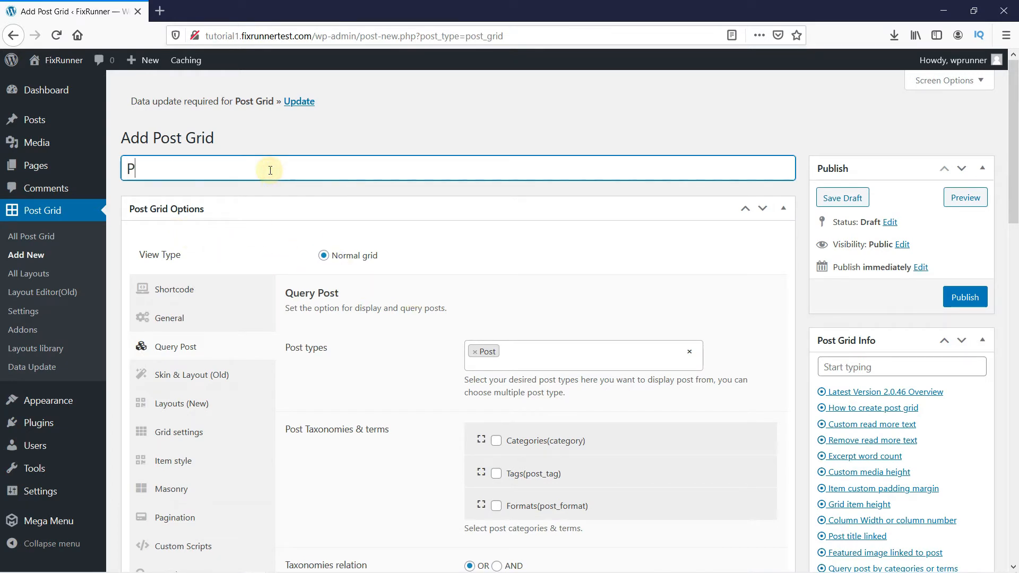
pyautogui.write('tfolio')
# - Examine the post types available for the grid's query, keeping Post as the selected type
pyautogui.scroll(-2, 586, 252)
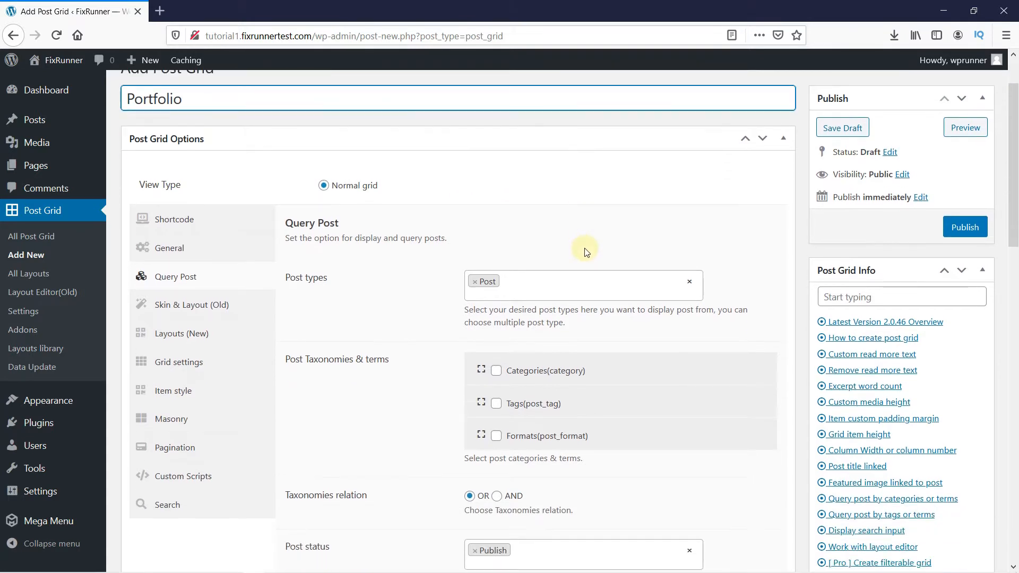
pyautogui.scroll(-2, 586, 252)
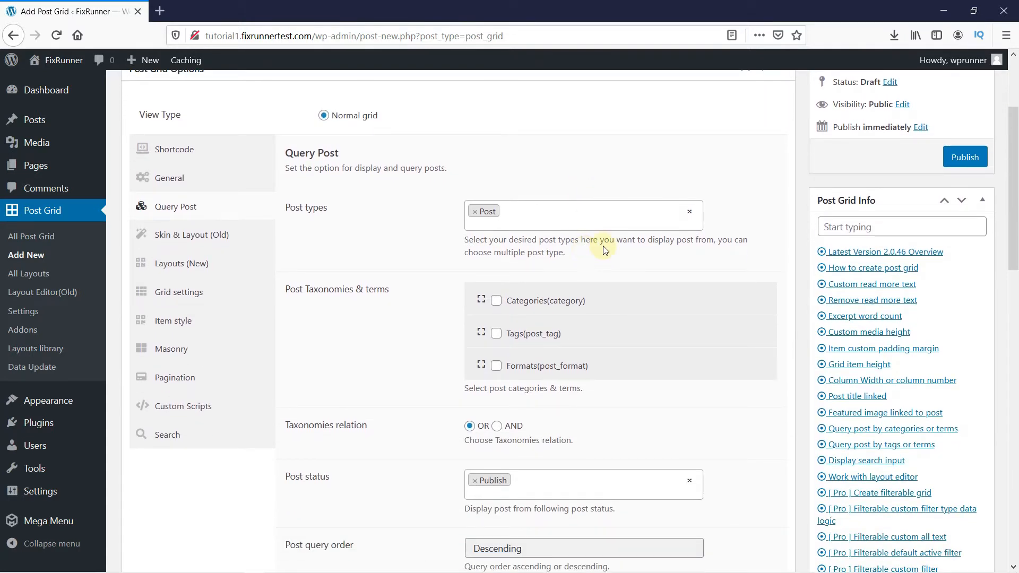
pyautogui.click(568, 213)
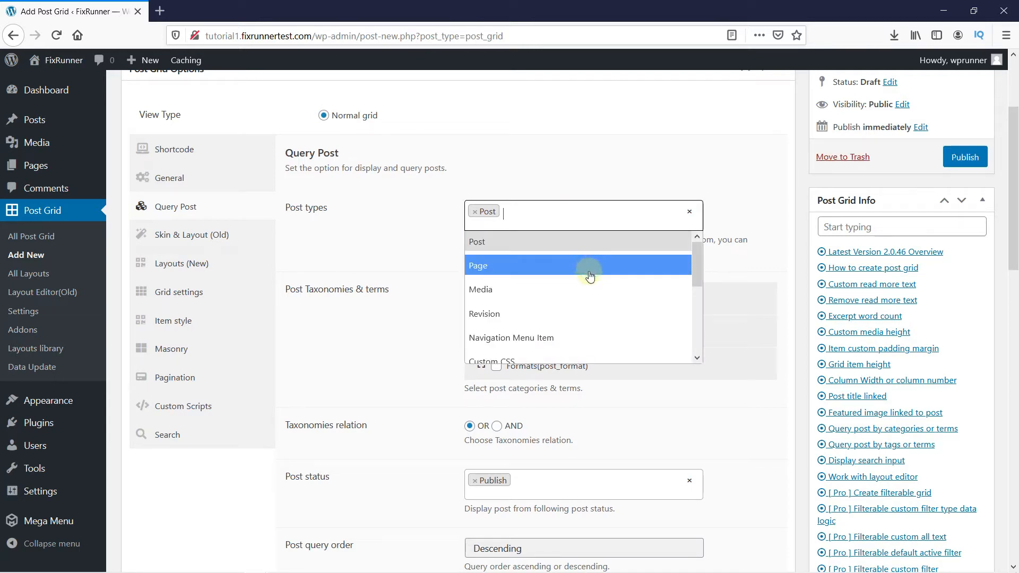
pyautogui.scroll(-2, 593, 277)
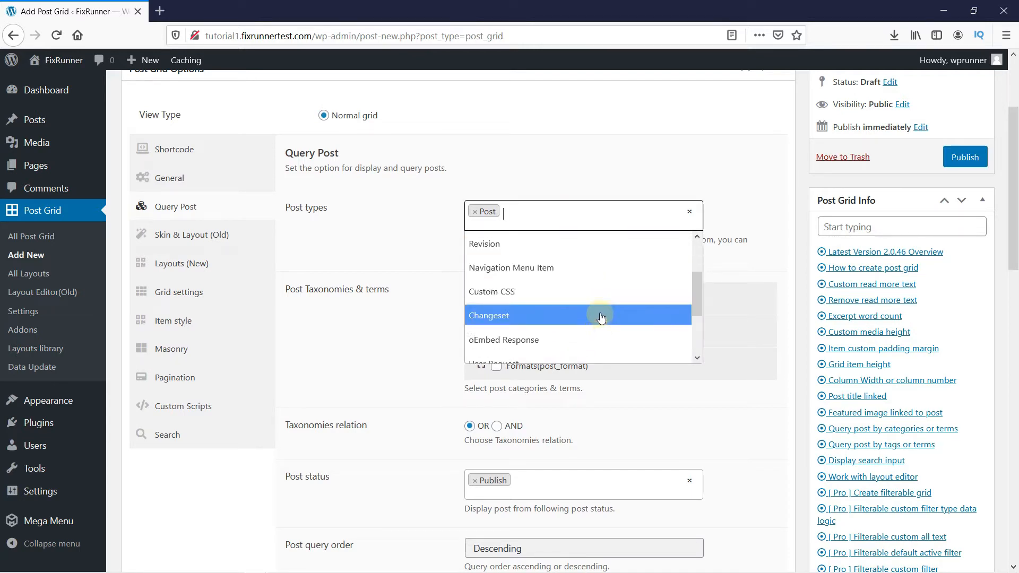
pyautogui.scroll(2, 601, 316)
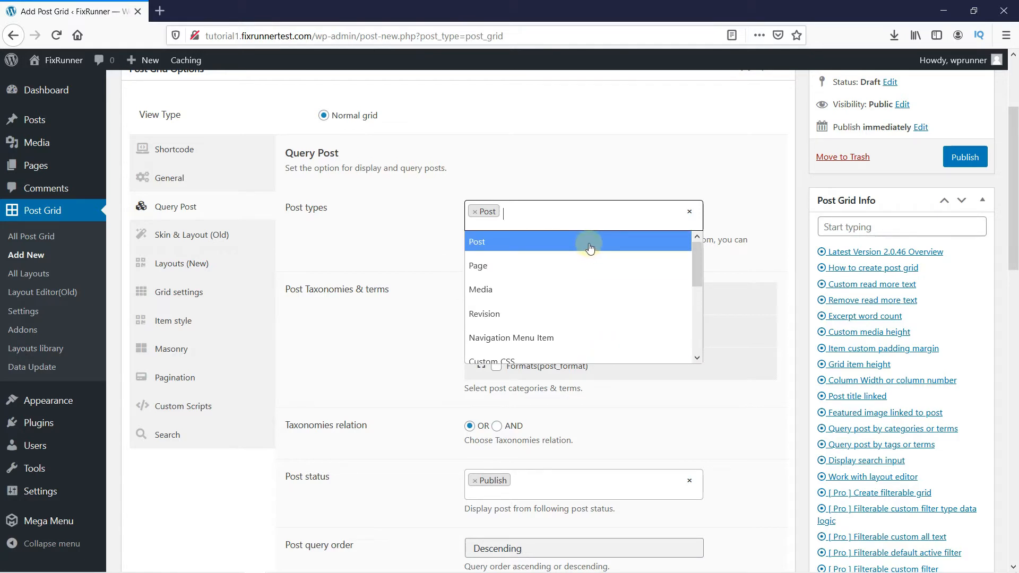
pyautogui.click(443, 235)
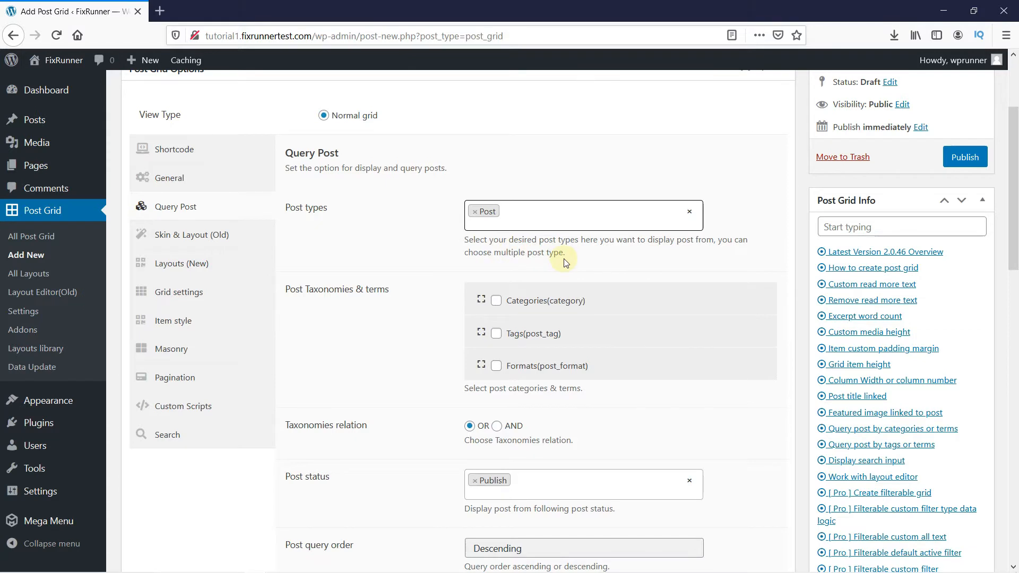
# - Set the grid's post query to order by Title
pyautogui.scroll(-4, 568, 268)
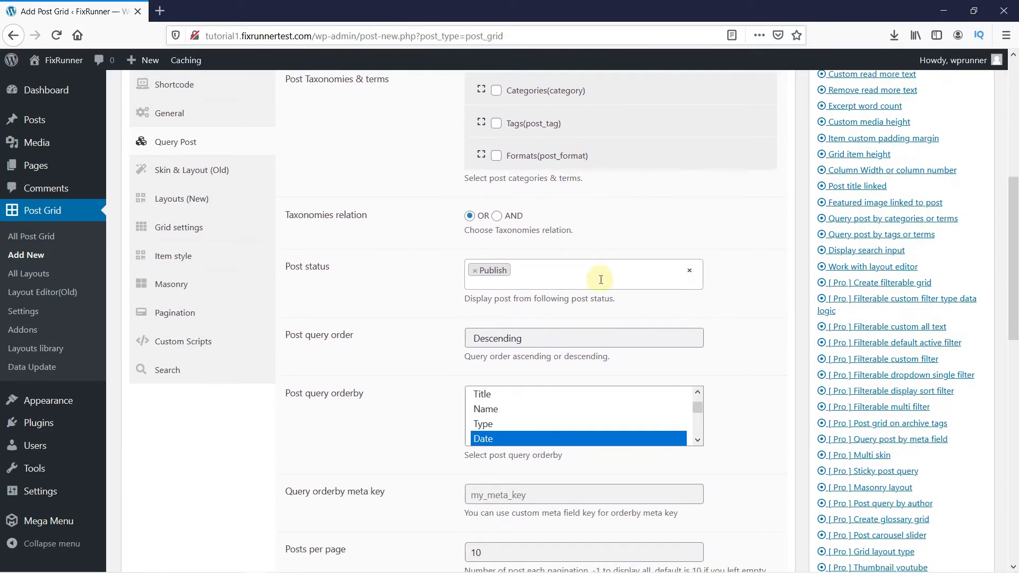
pyautogui.scroll(-1, 606, 280)
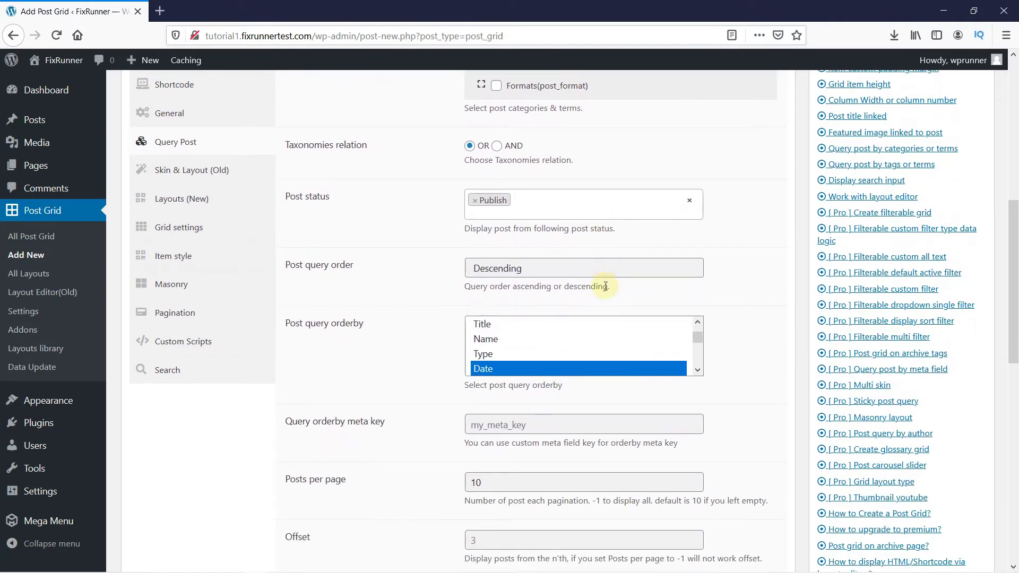
pyautogui.scroll(-2, 608, 345)
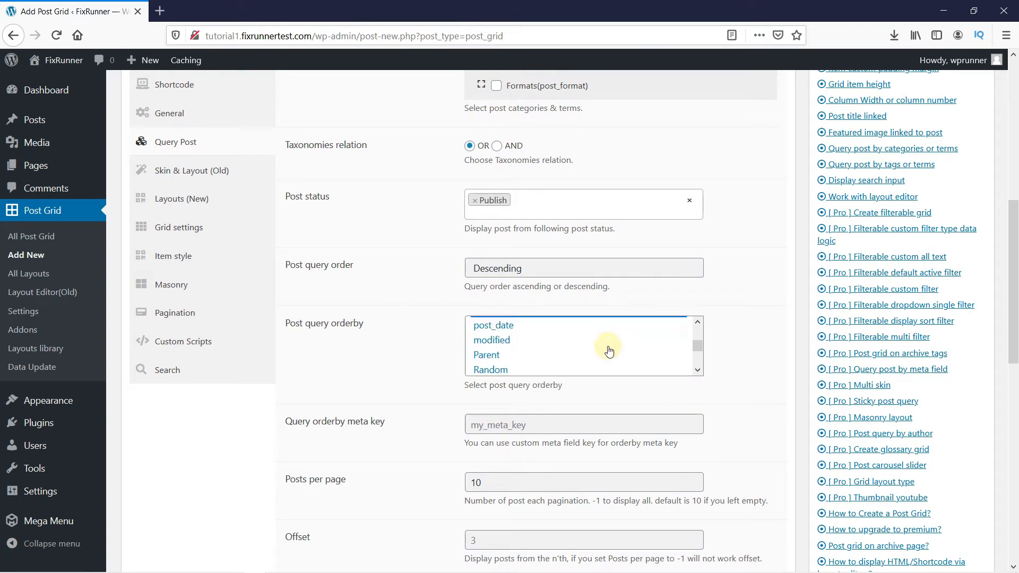
pyautogui.scroll(-1, 607, 351)
pyautogui.scroll(3, 606, 353)
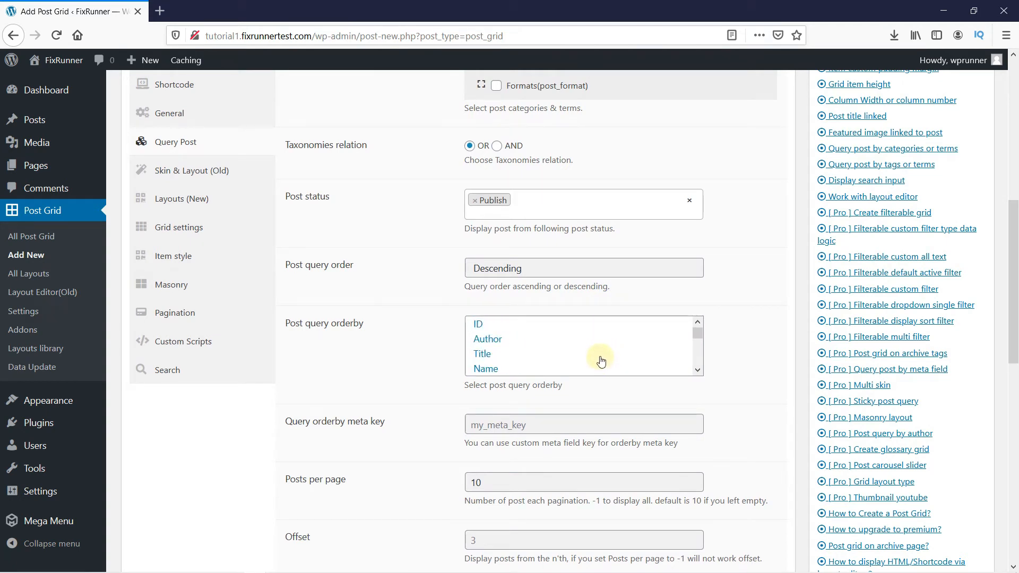
pyautogui.click(485, 354)
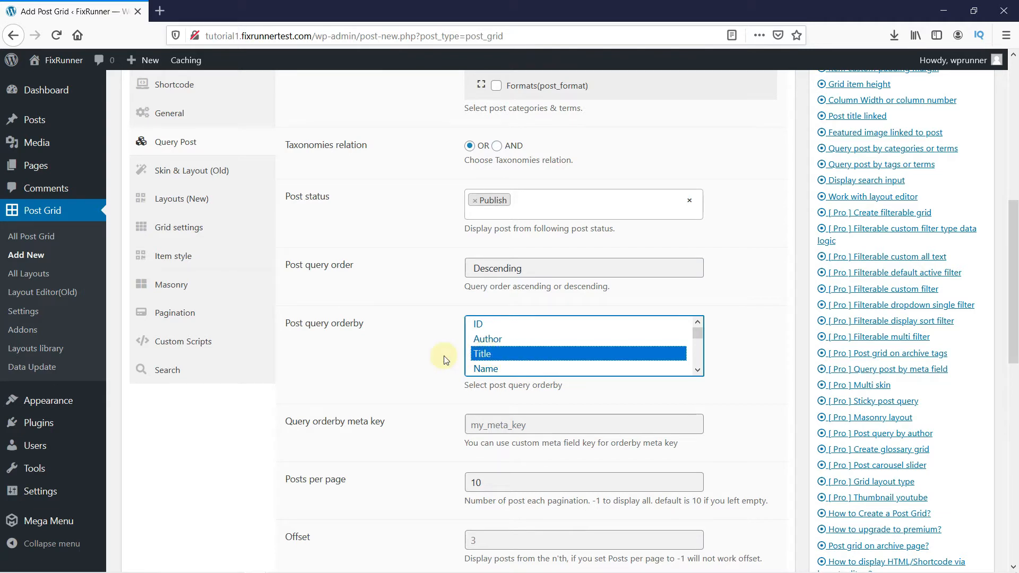
# - In the old skin and layout settings, try the flat-center and flat-right content layouts, and set the content layout back to flat
pyautogui.scroll(-3, 445, 360)
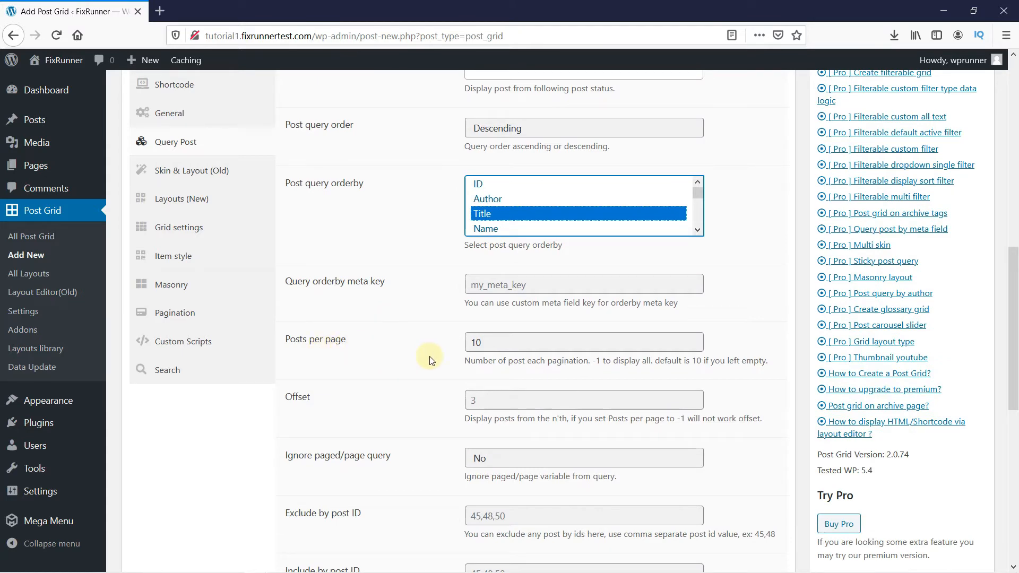
pyautogui.scroll(-3, 430, 360)
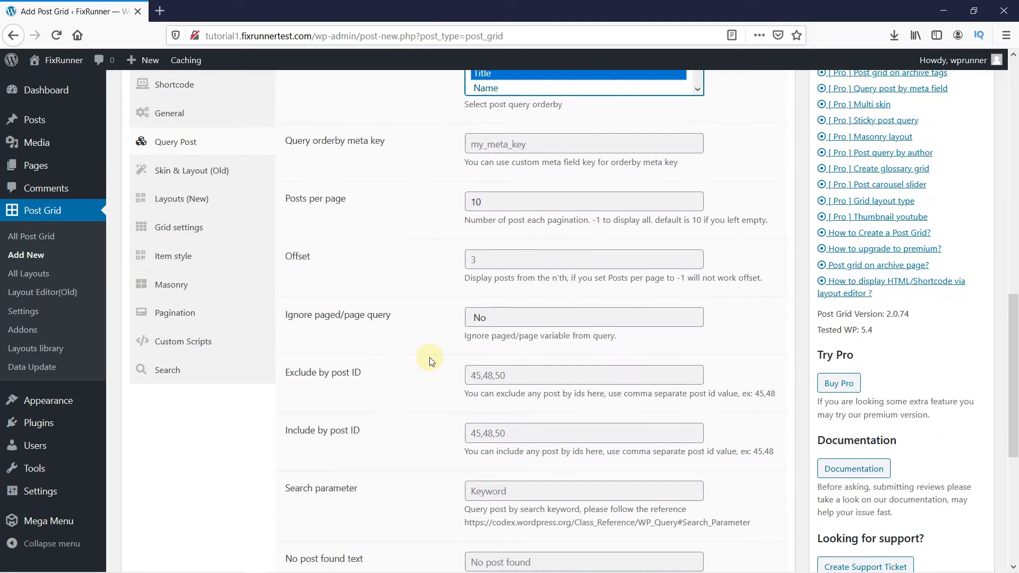
pyautogui.scroll(-2, 427, 366)
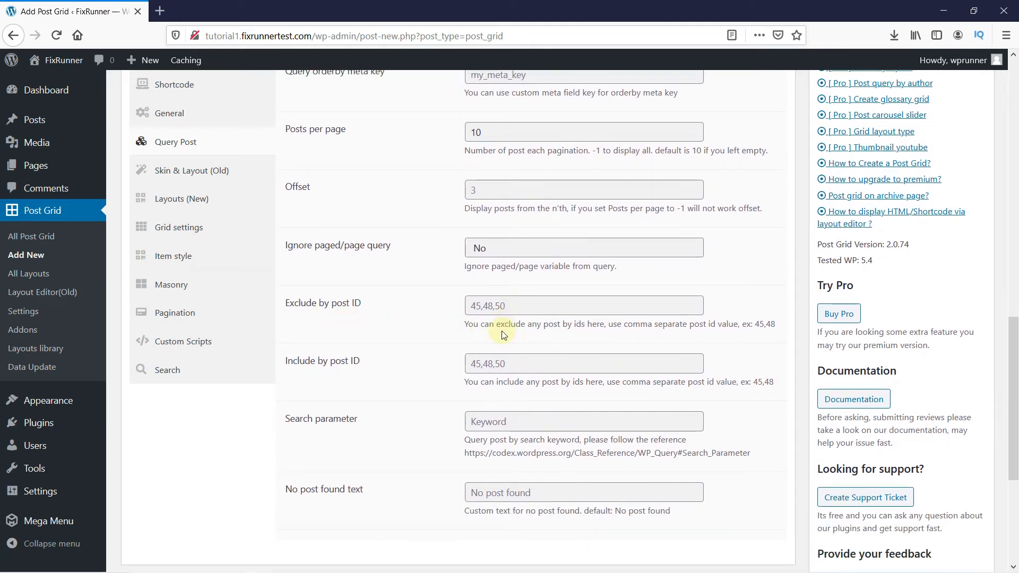
pyautogui.scroll(10, 503, 334)
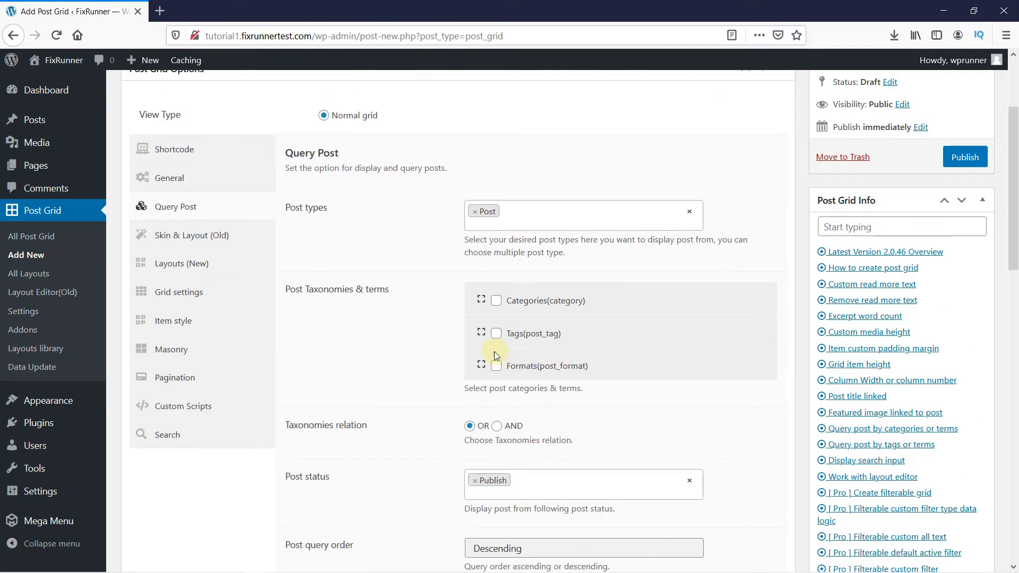
pyautogui.click(195, 238)
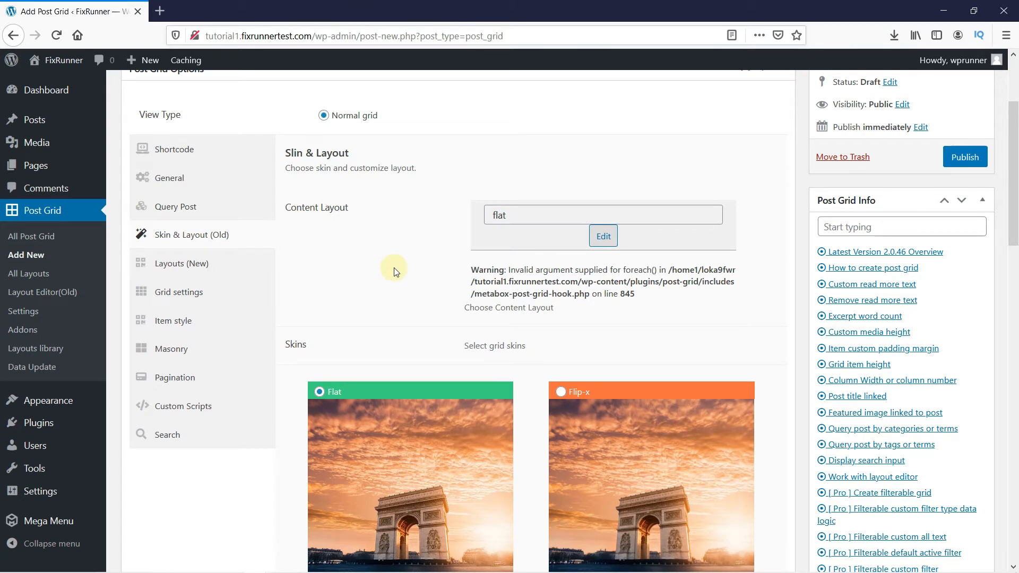
pyautogui.scroll(-2, 728, 211)
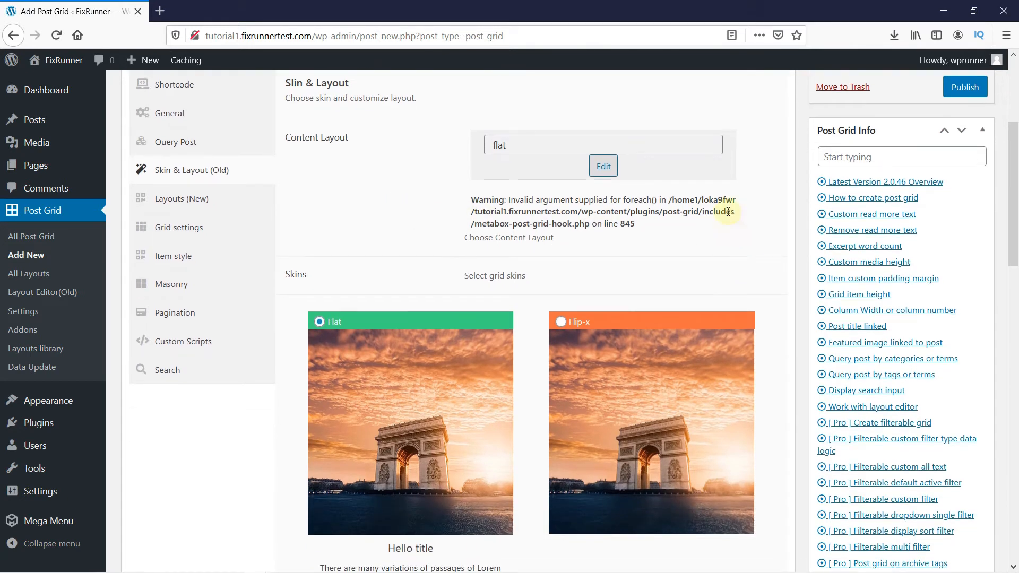
pyautogui.click(707, 146)
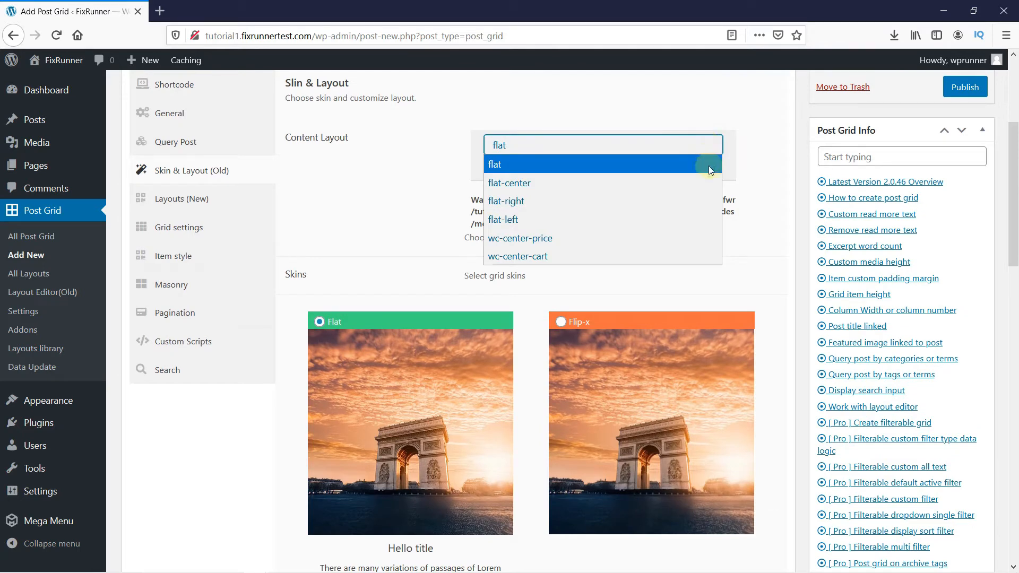
pyautogui.click(699, 180)
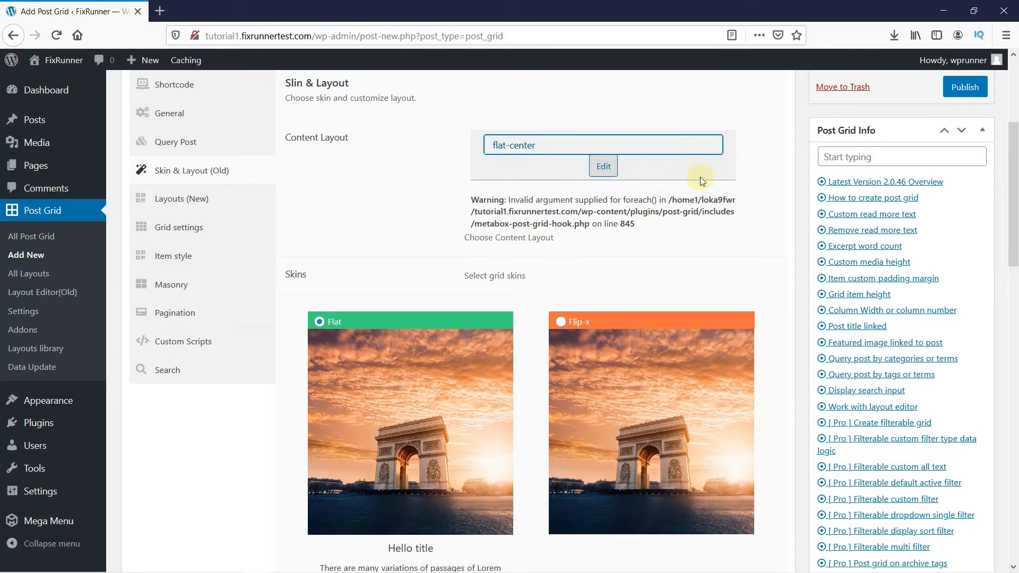
pyautogui.click(692, 150)
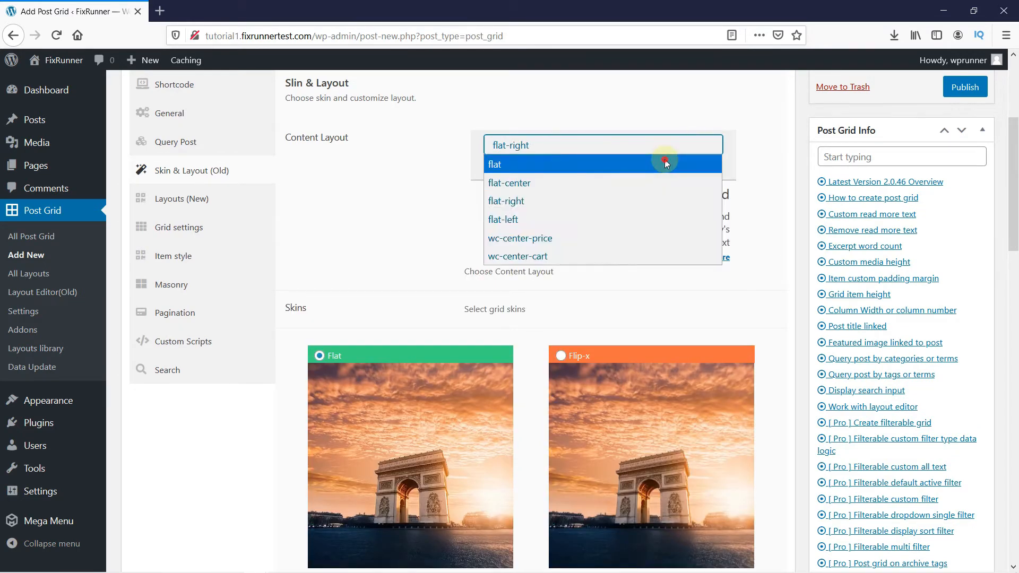
pyautogui.click(665, 160)
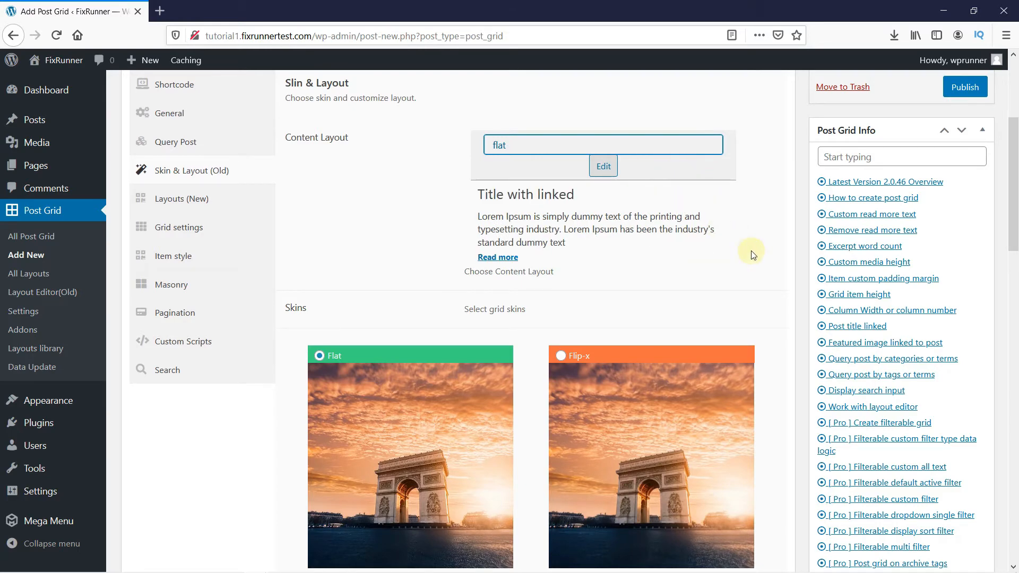
# - Compare the available grid skins and select the Flip-x skin
pyautogui.scroll(-2, 766, 265)
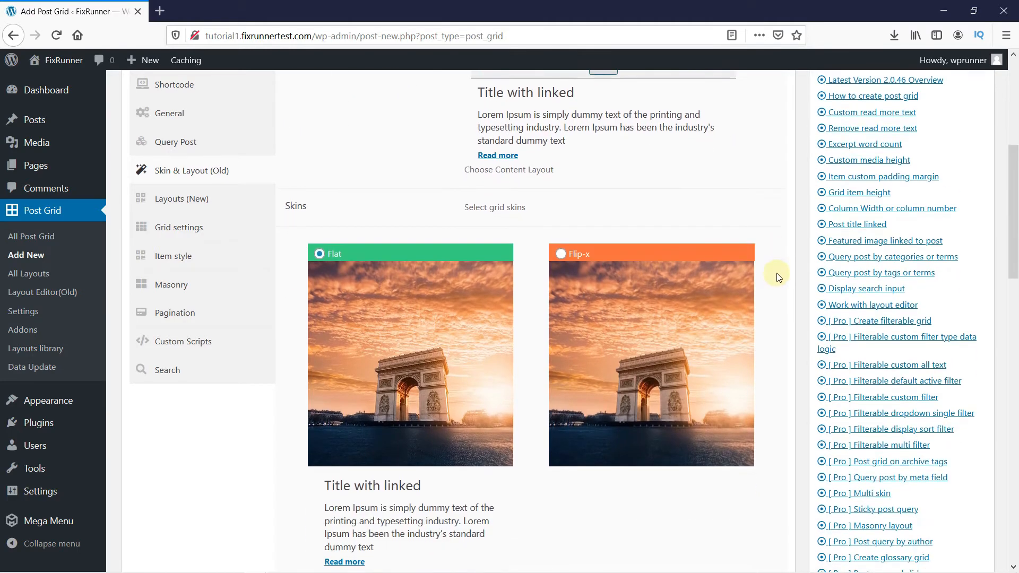
pyautogui.scroll(-2, 776, 276)
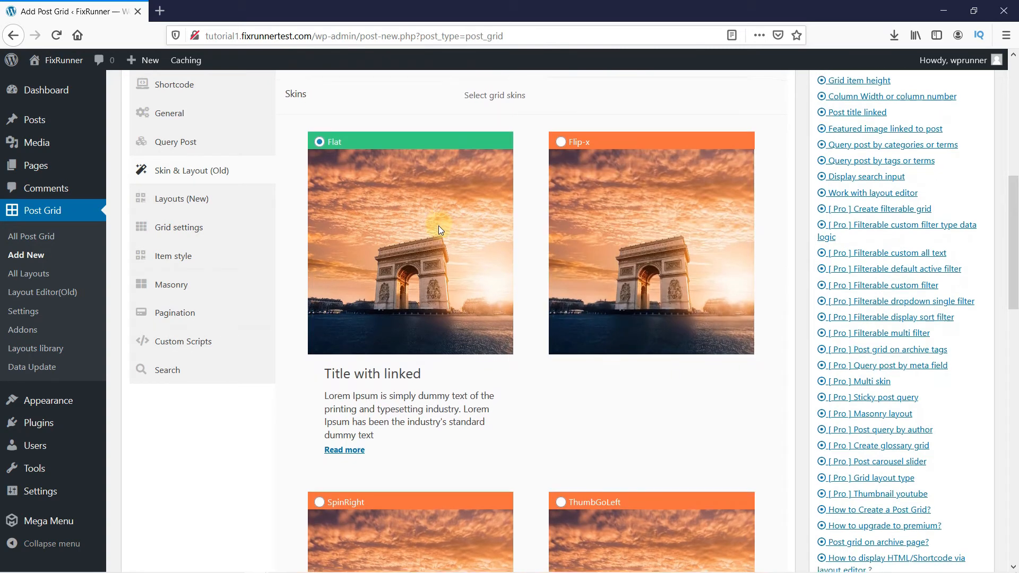
pyautogui.scroll(-3, 438, 225)
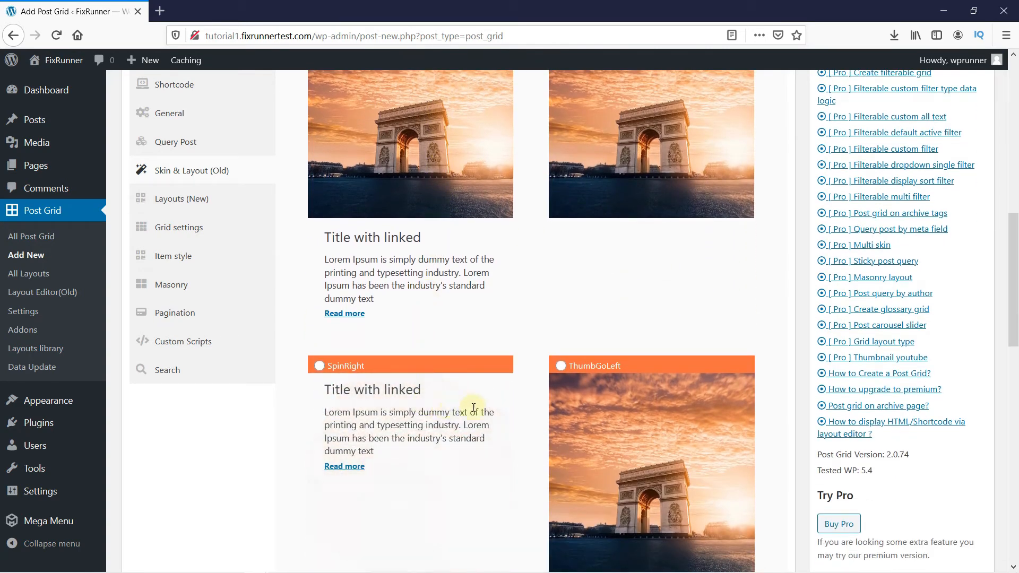
pyautogui.scroll(-1, 690, 399)
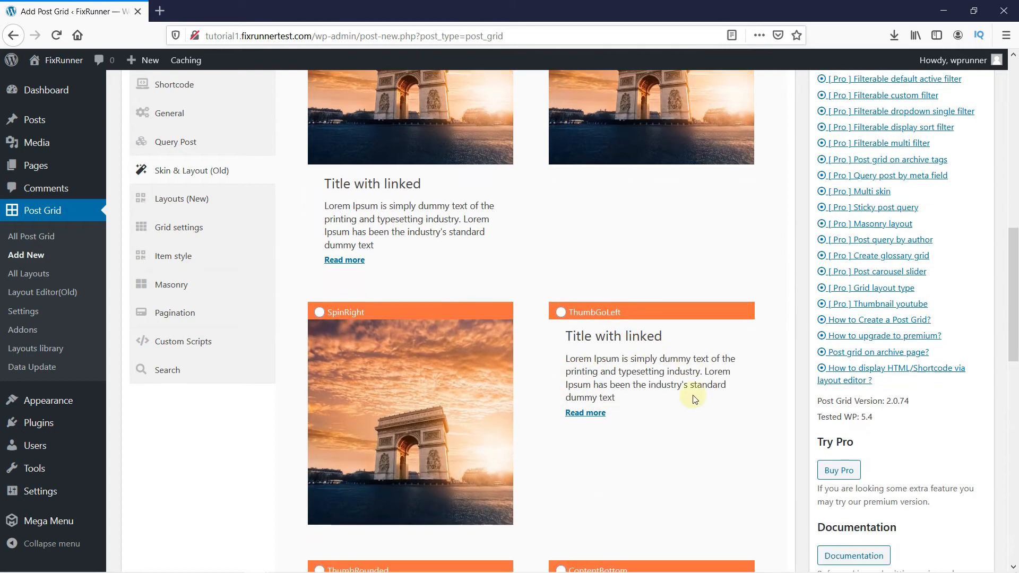
pyautogui.scroll(-7, 694, 398)
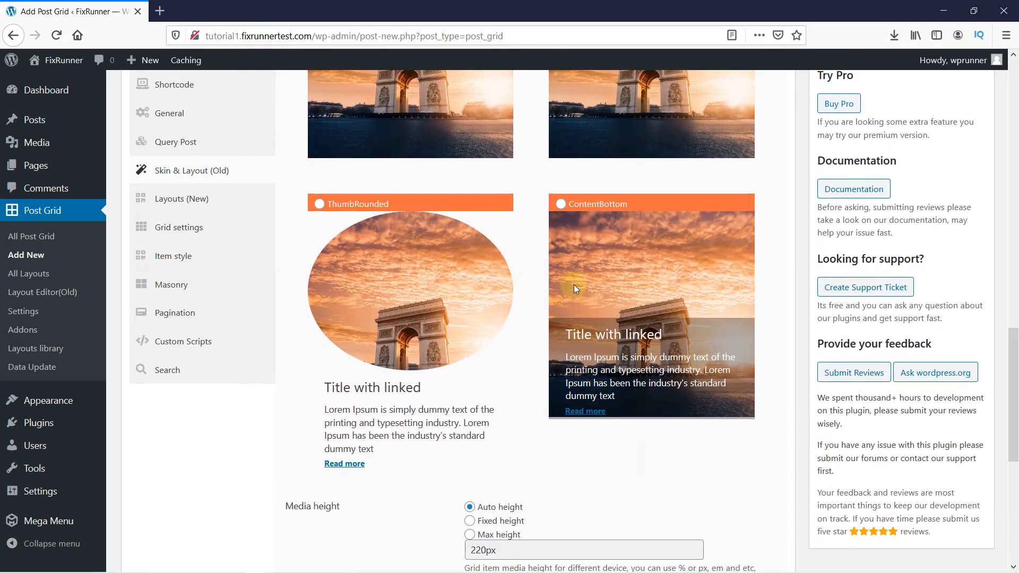
pyautogui.scroll(10, 638, 287)
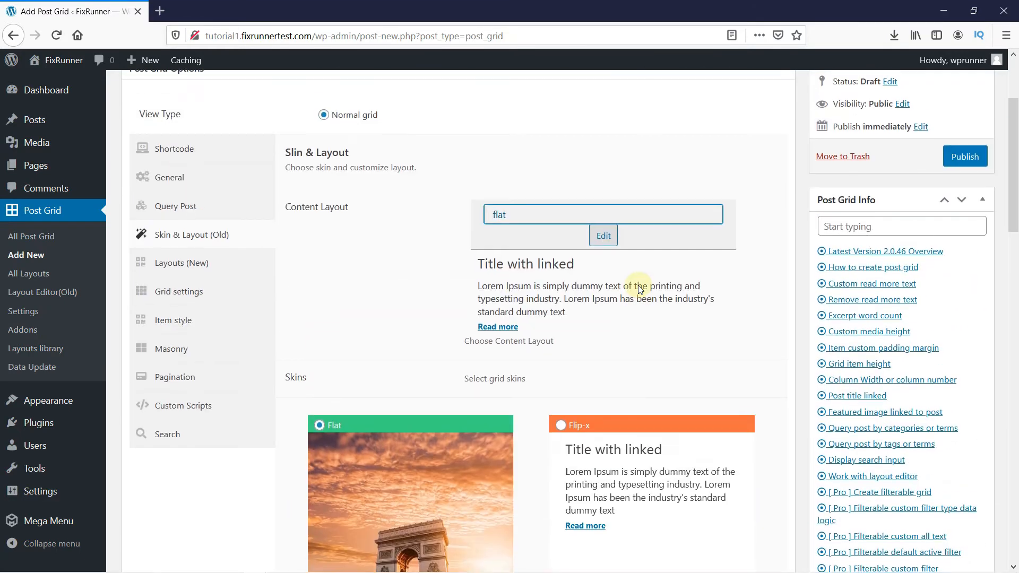
pyautogui.scroll(-4, 632, 287)
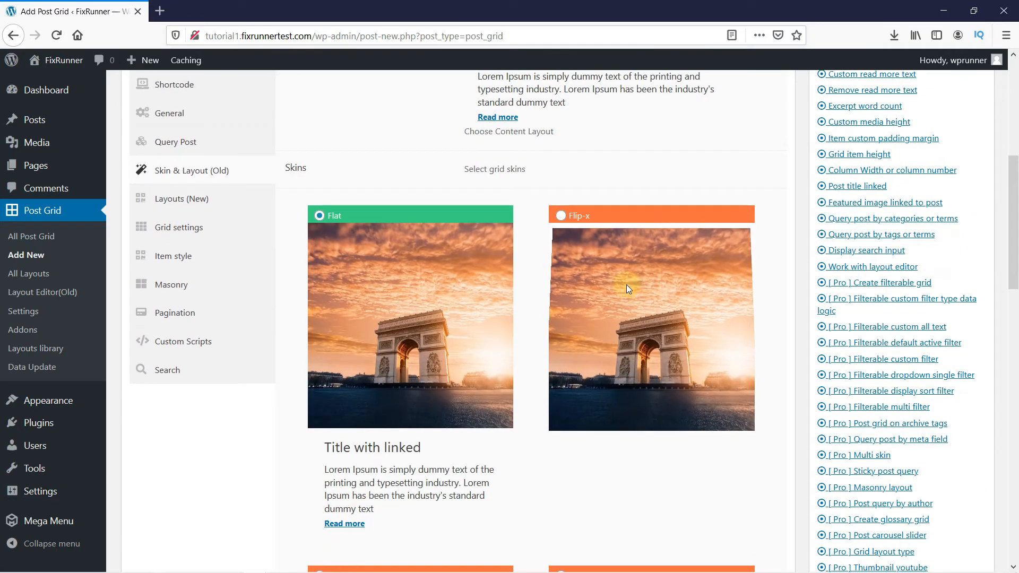
pyautogui.click(561, 217)
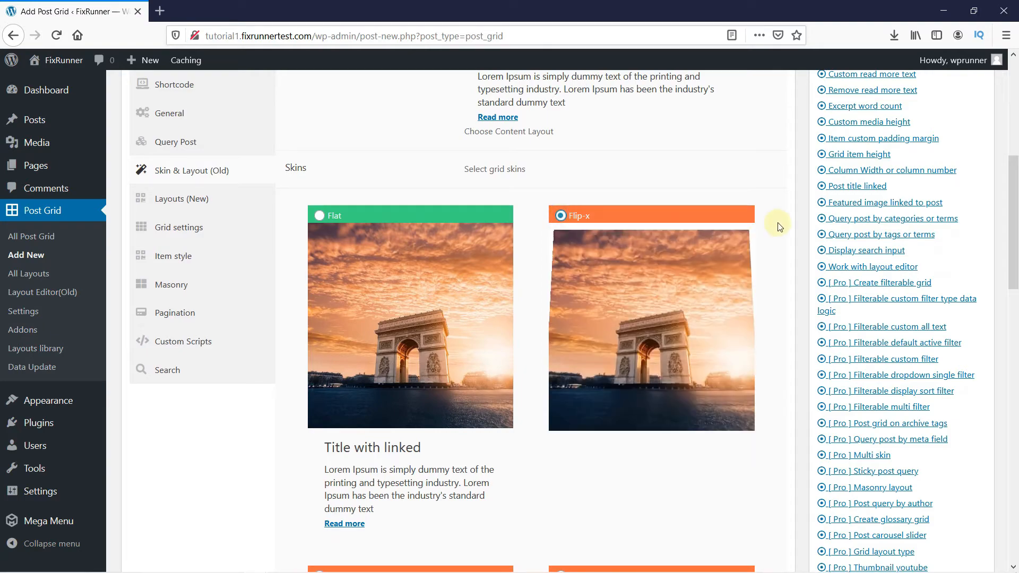
# - Look over the remaining skin and media settings, keeping them as they are, and publish the Portfolio post grid
pyautogui.scroll(-13, 764, 234)
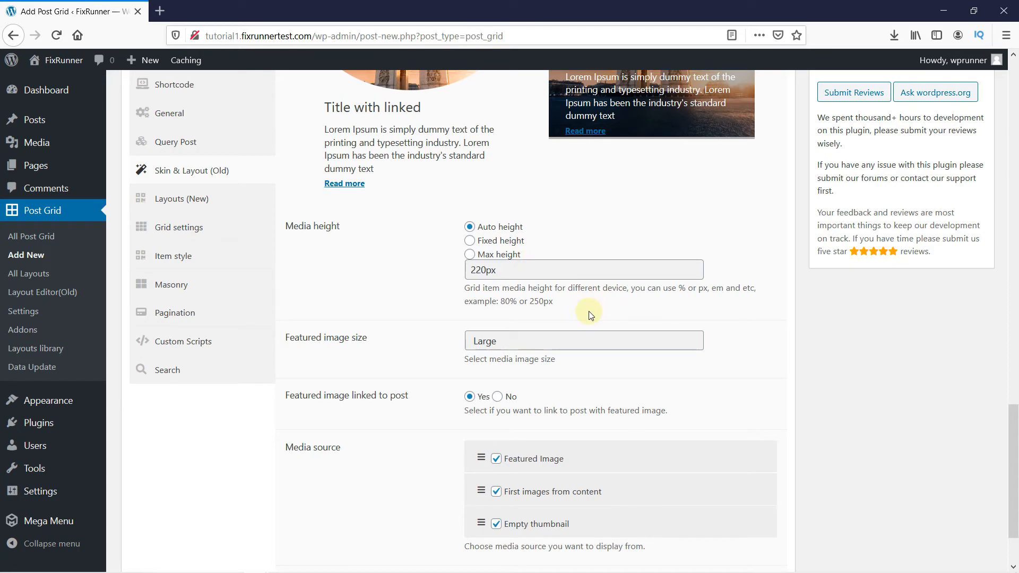
pyautogui.scroll(10, 773, 200)
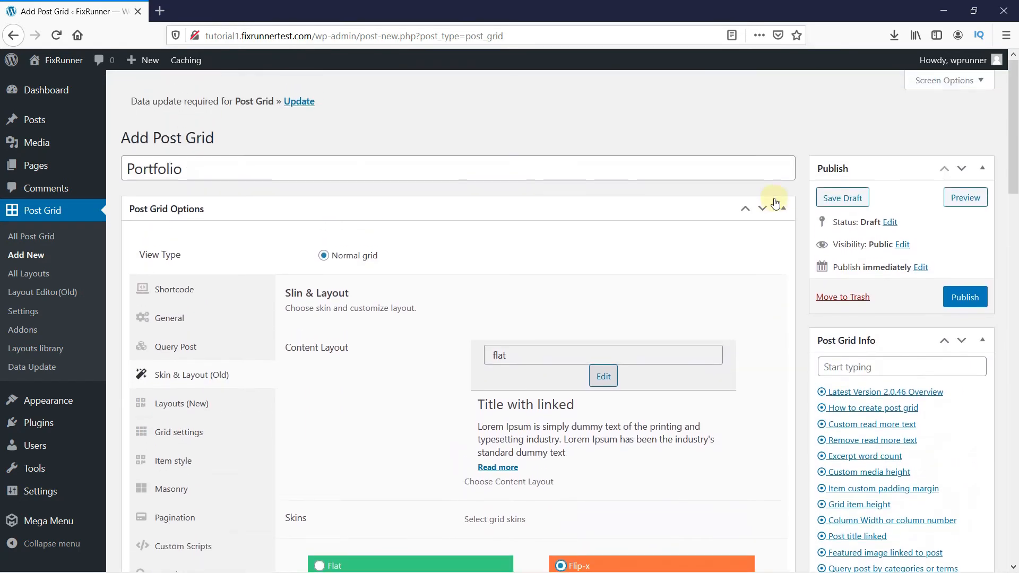
pyautogui.click(961, 299)
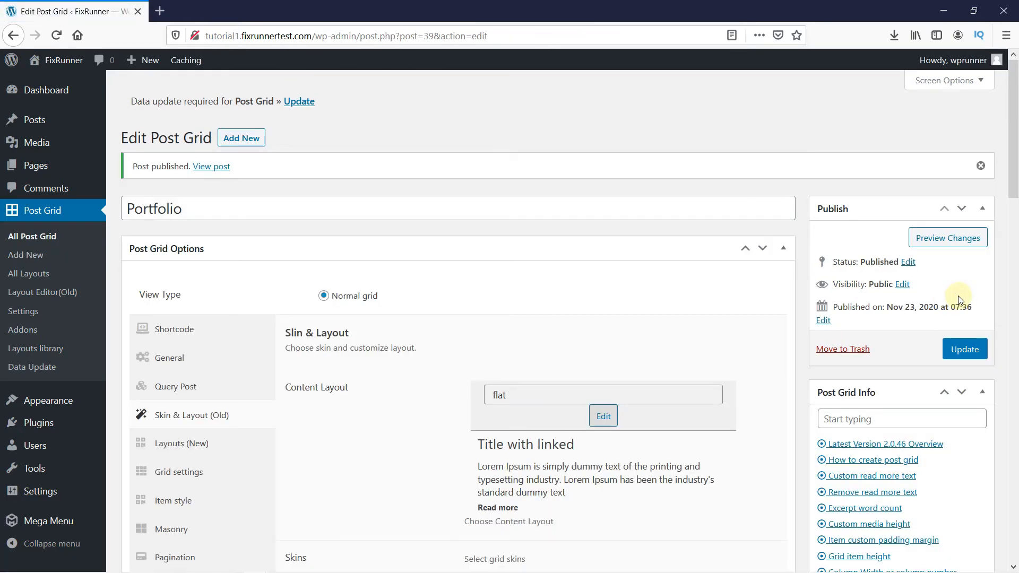
# - Copy the standard post grid shortcode [post_grid id='39'] from the published grid's shortcode settings
pyautogui.click(192, 336)
pyautogui.scroll(-2, 354, 404)
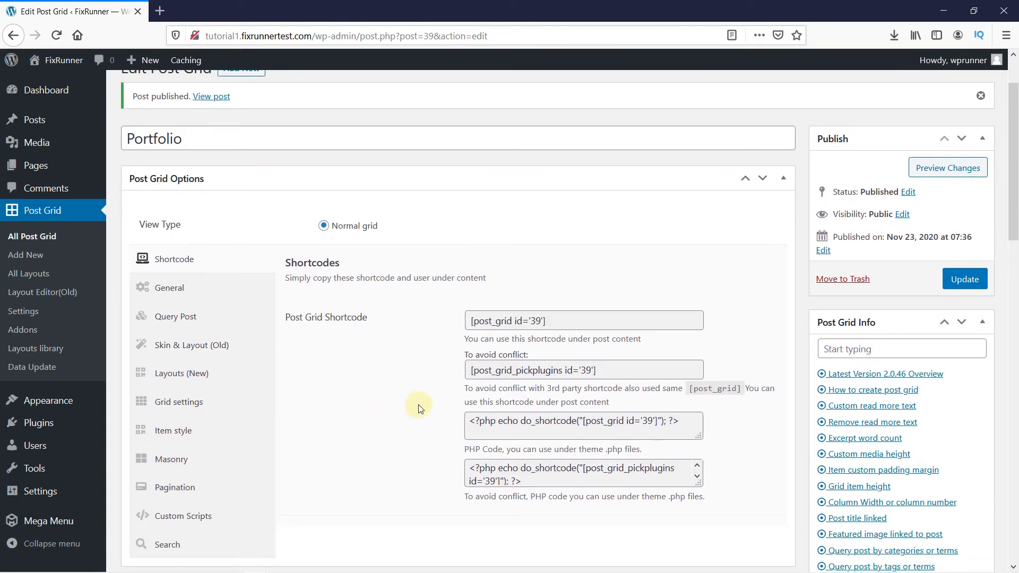
pyautogui.moveTo(563, 319); pyautogui.dragTo(451, 320)
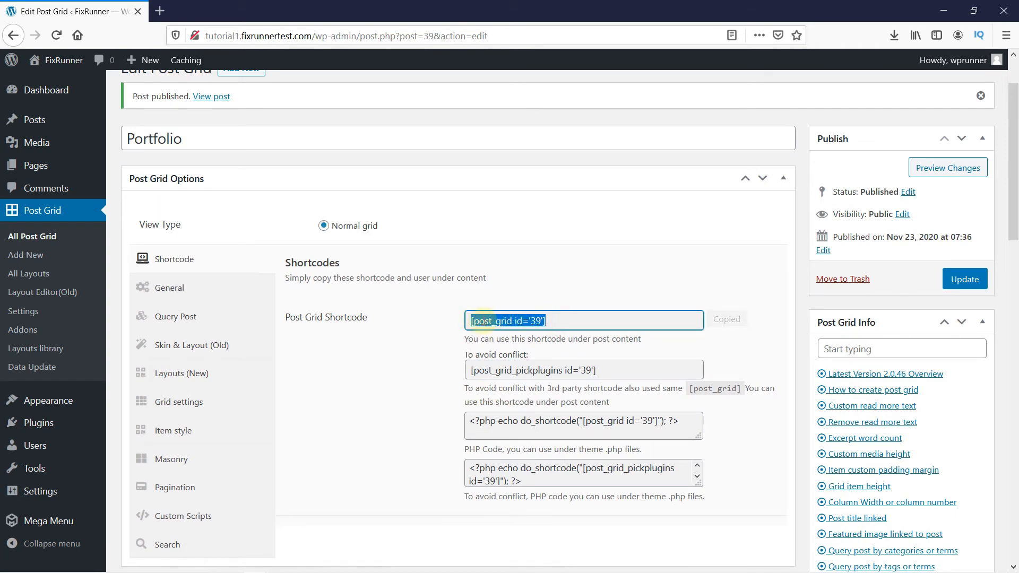
pyautogui.click(434, 345)
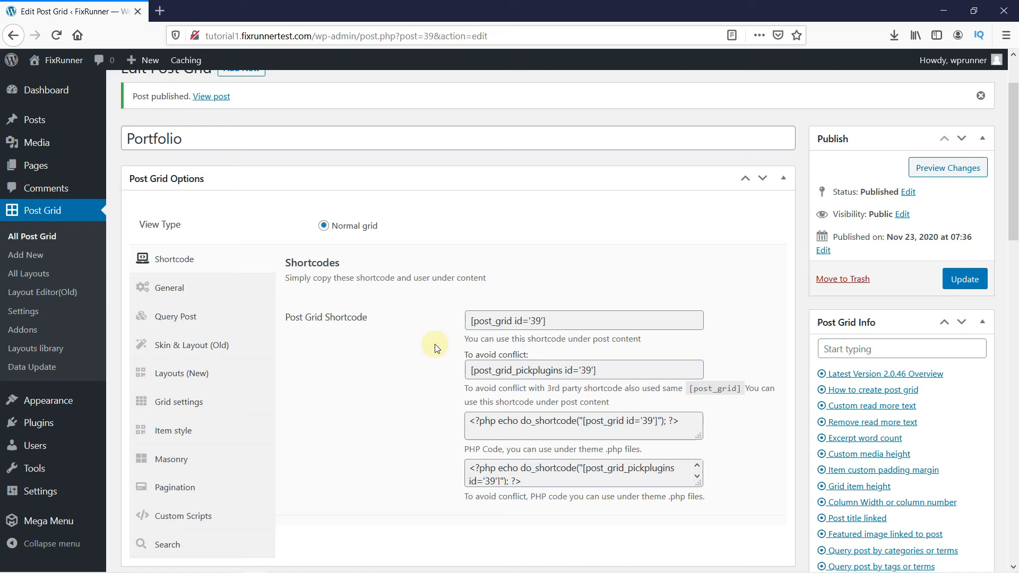
# - Create a new page titled "portfolio" and paste the shortcode [post_grid id='39'] into its body
pyautogui.moveTo(76, 169)
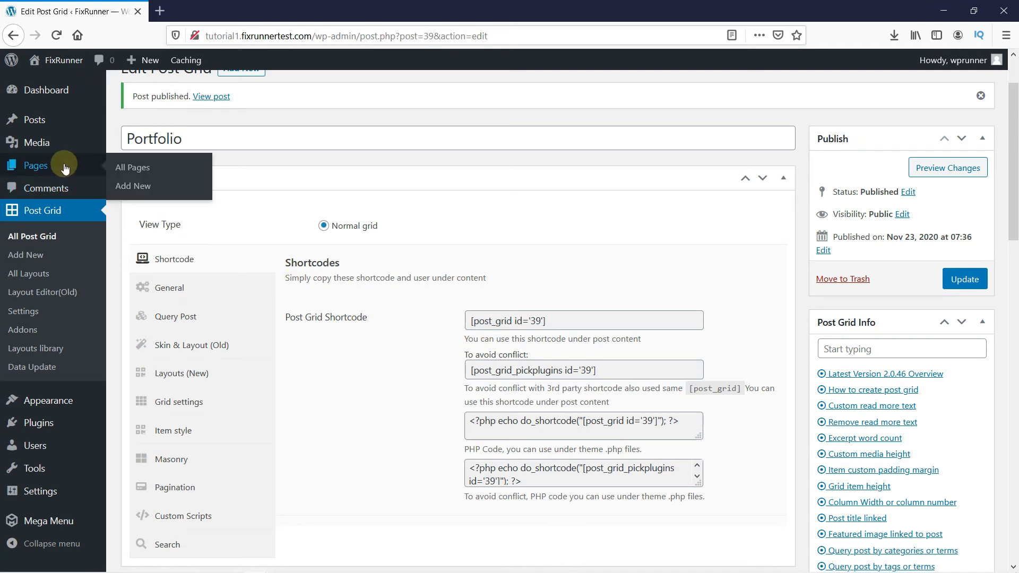
pyautogui.click(131, 187)
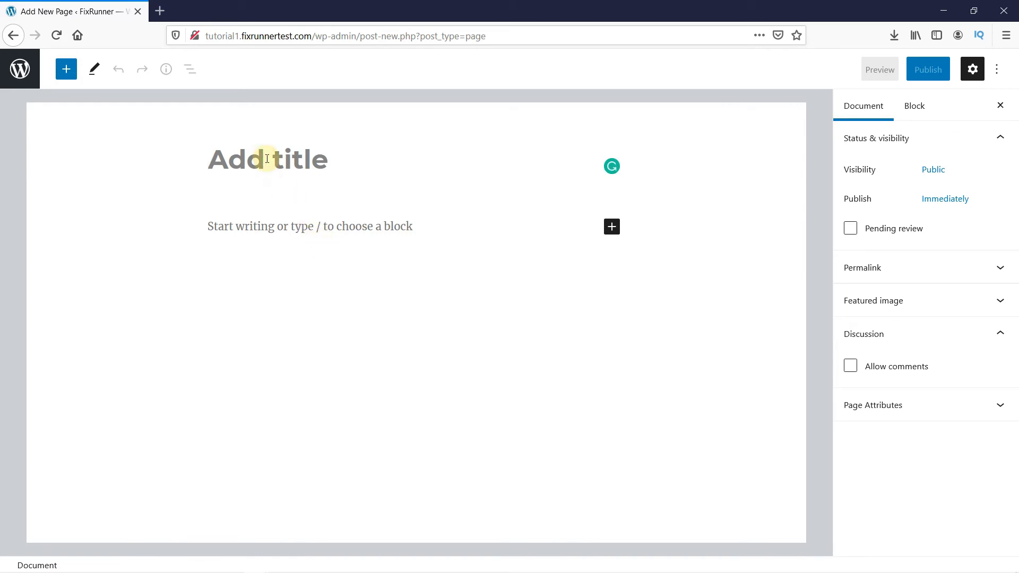
pyautogui.write('port')
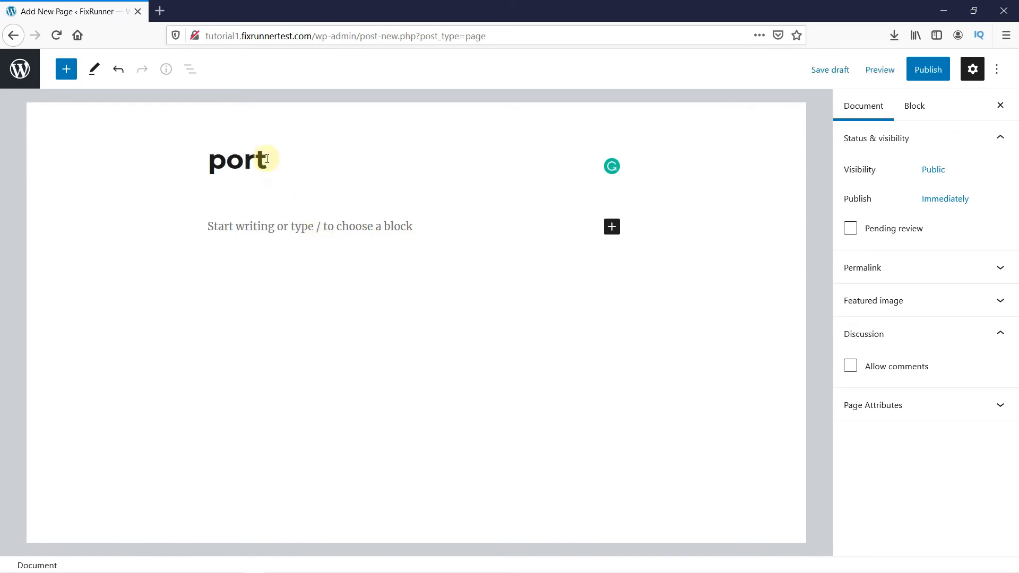
pyautogui.write('folio')
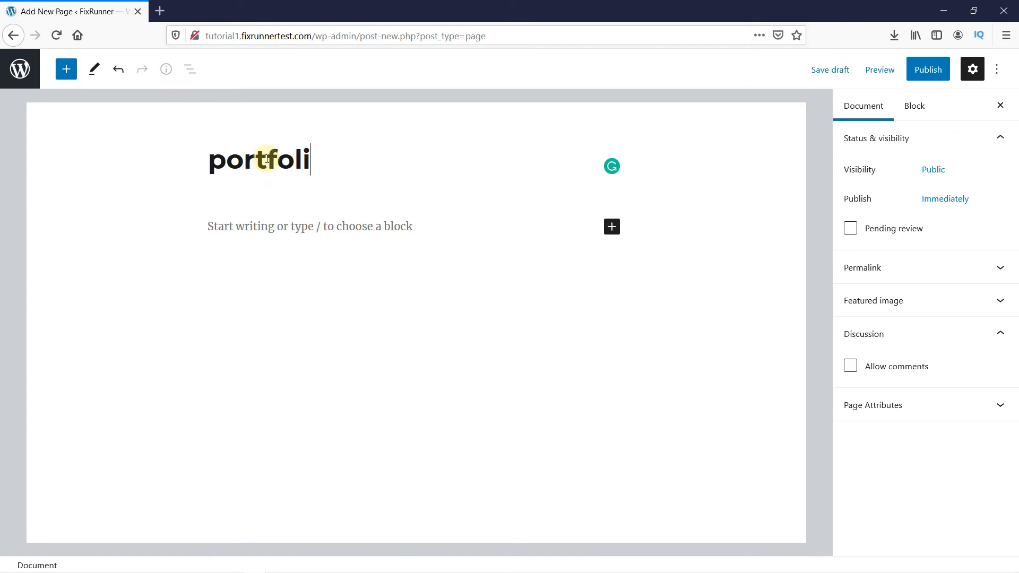
pyautogui.click(268, 224)
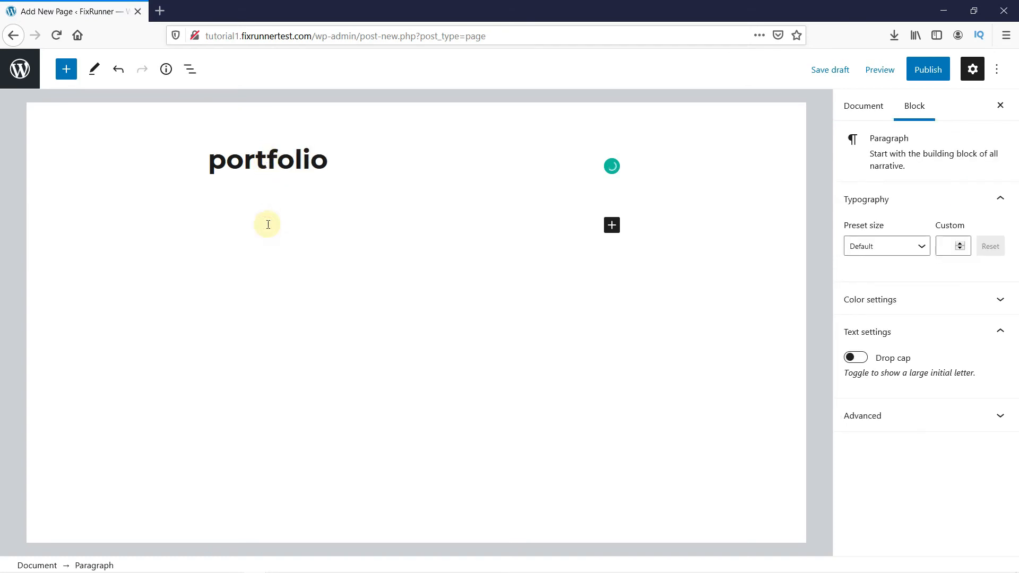
pyautogui.hotkey('ctrl', 'v')
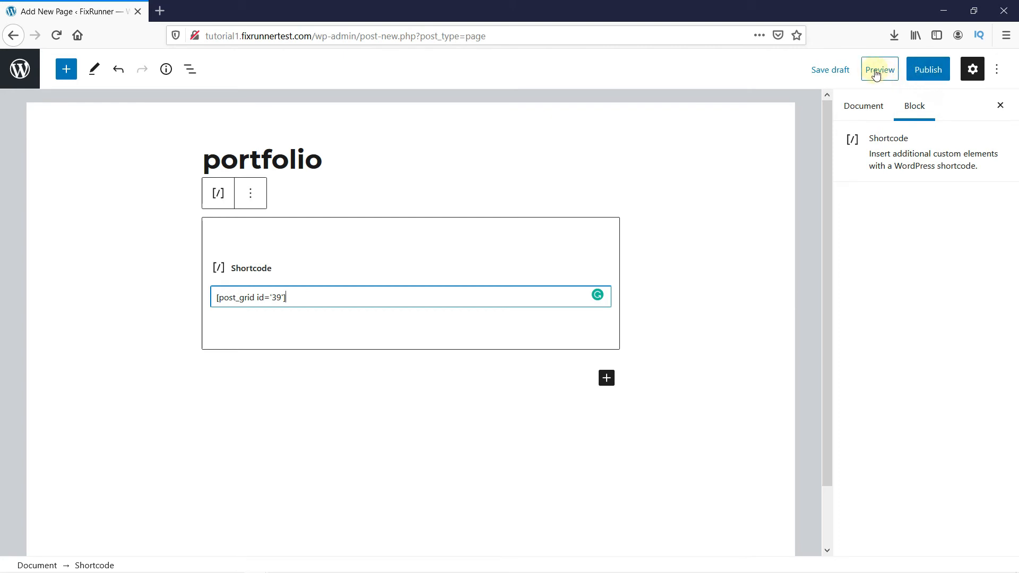
# - Preview the portfolio page in a new tab and check the flip effect on the individual grid items
pyautogui.click(875, 74)
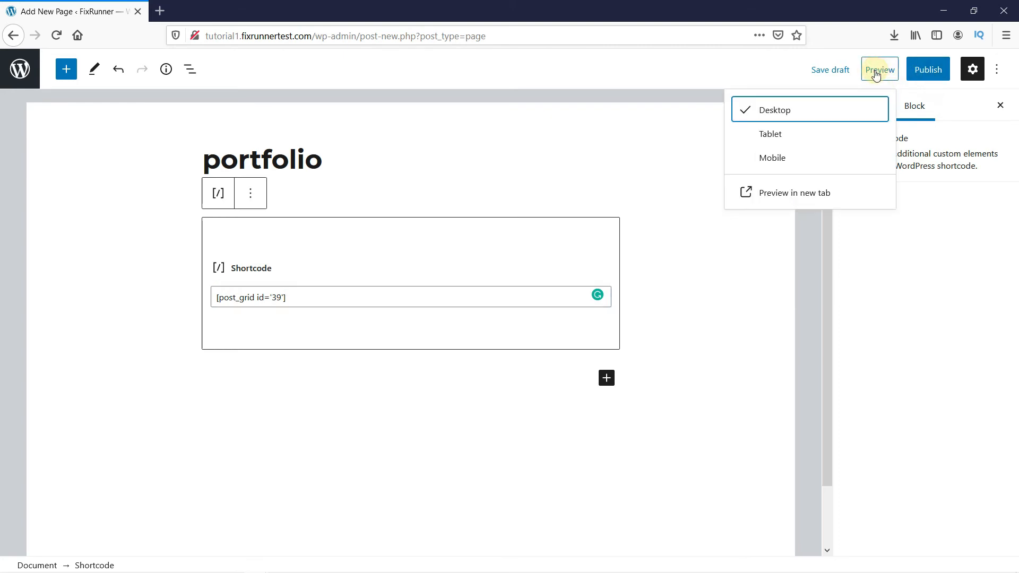
pyautogui.click(833, 193)
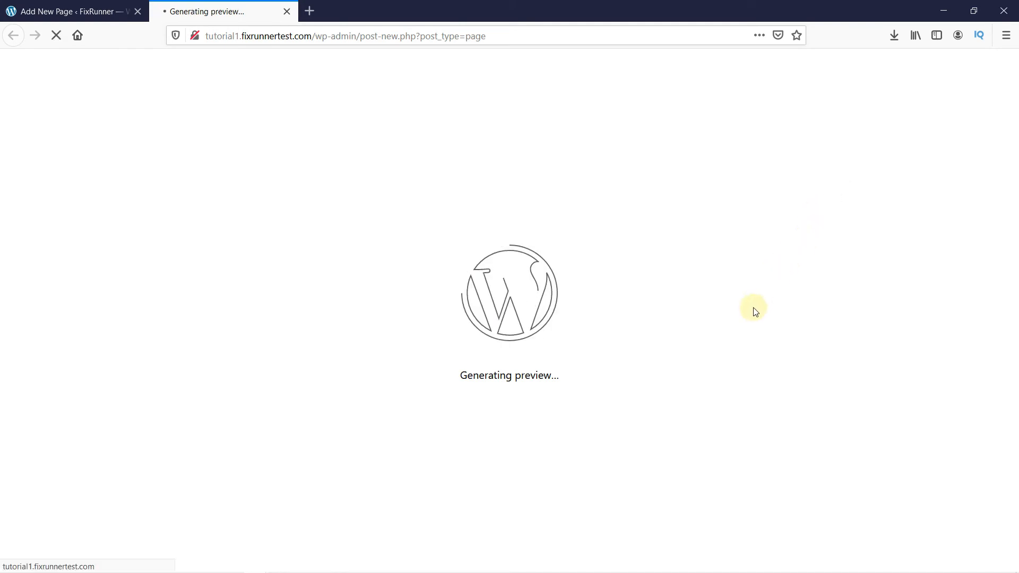
pyautogui.scroll(-2, 745, 318)
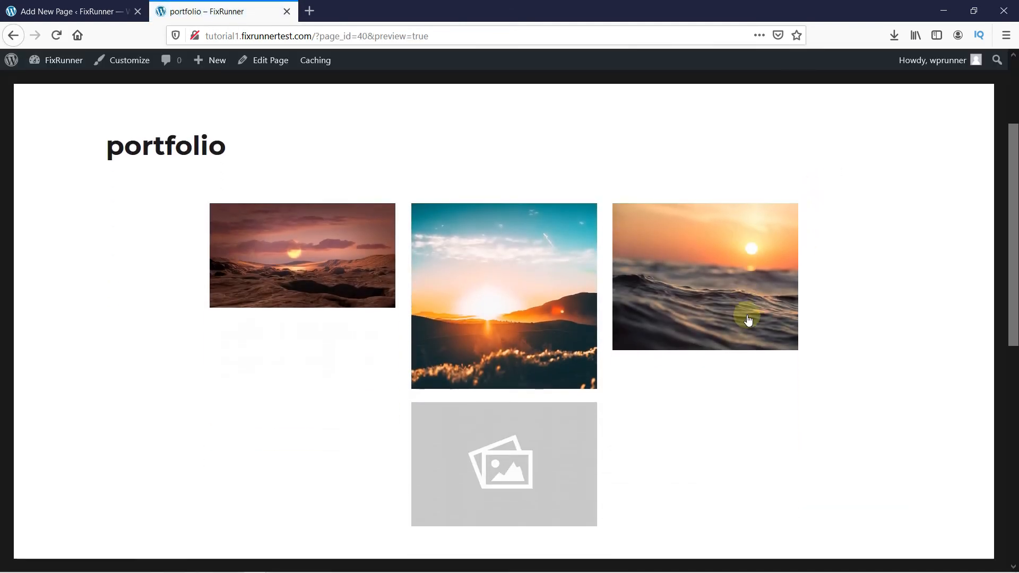
pyautogui.scroll(-1, 854, 369)
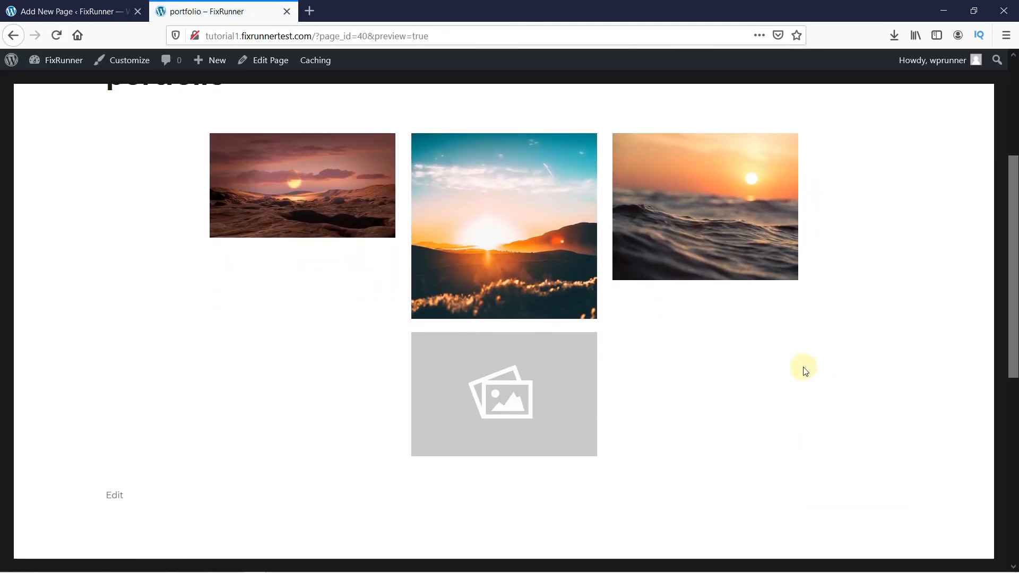
pyautogui.moveTo(698, 221)
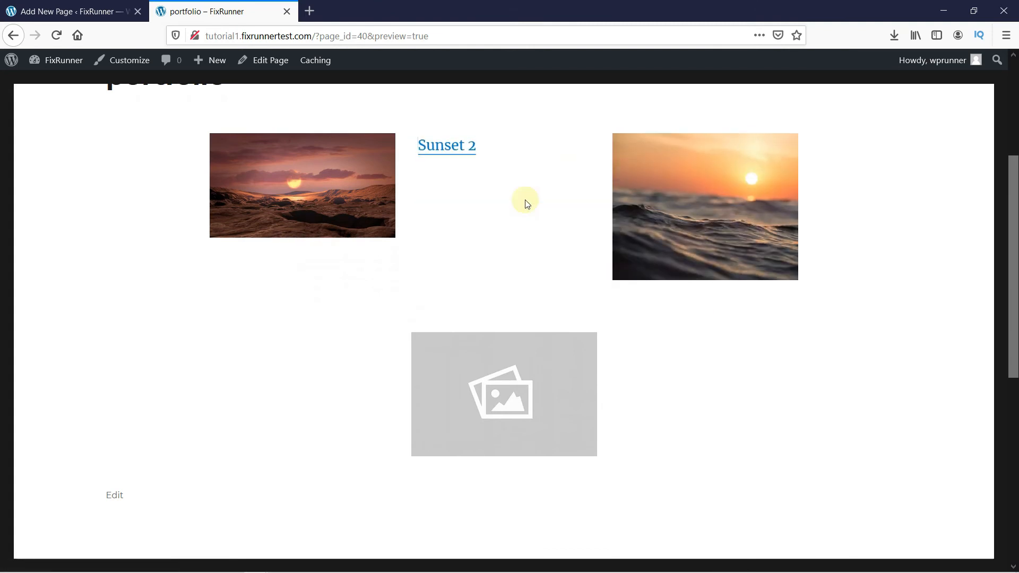
pyautogui.moveTo(346, 204)
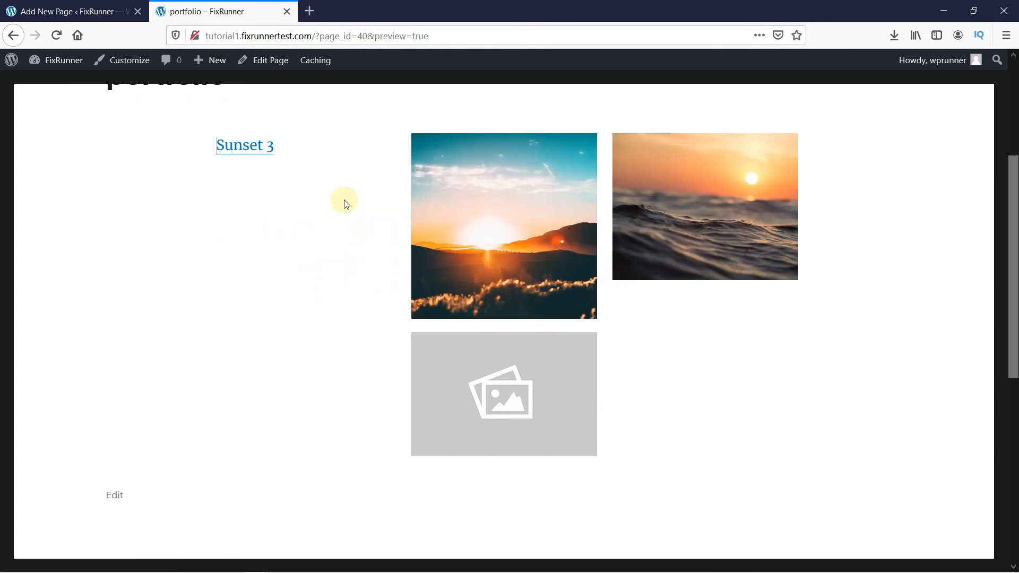
pyautogui.moveTo(531, 393)
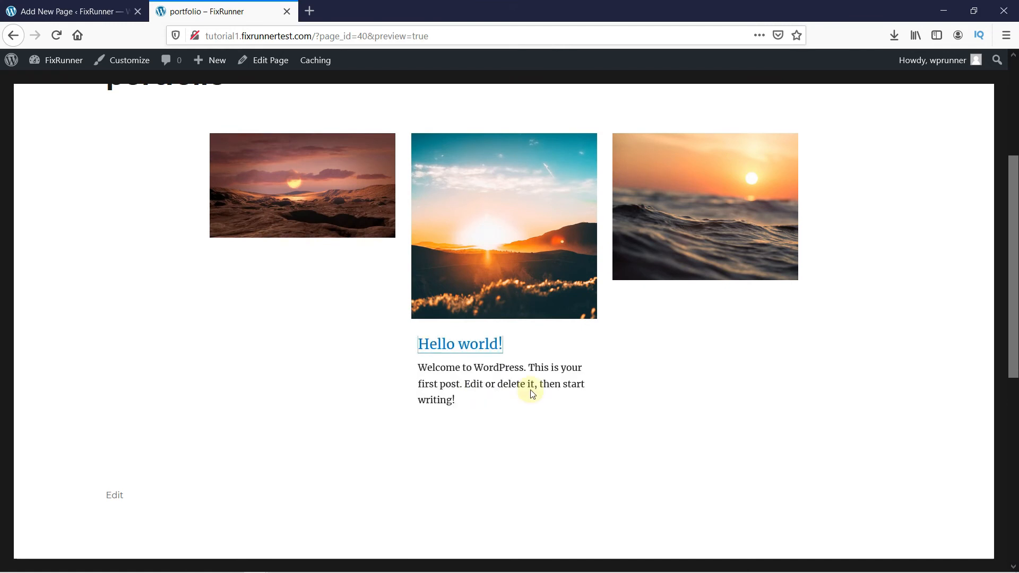